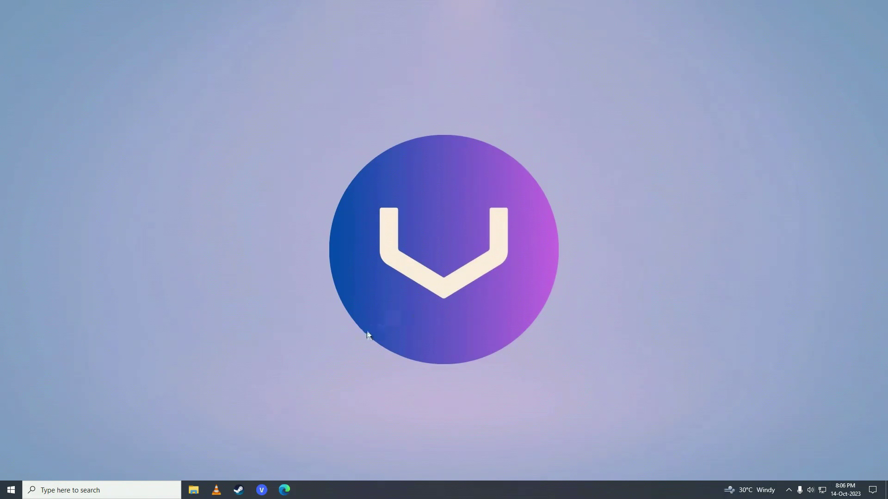
- Download the BlueStacks installer from bluestacks.com in Microsoft Edge, finding the site with a Google search for "bluestacks"
left_click(284, 490)
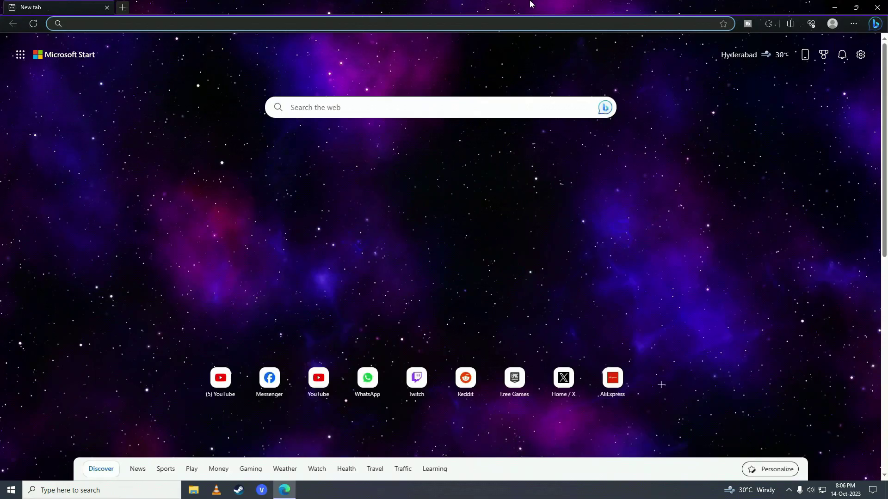
type("https://www.google.com/search?q=bluestacks&oq=bluestacks&gs_lcrp=EgZjaHJvbWUyBggAEEUYOTIGCAEQRRg7MgYIAhBFGD3SAQgxNDgxajBqMagCALACAA&sourceid=chrome&ie=UTF-8")
key("Return")
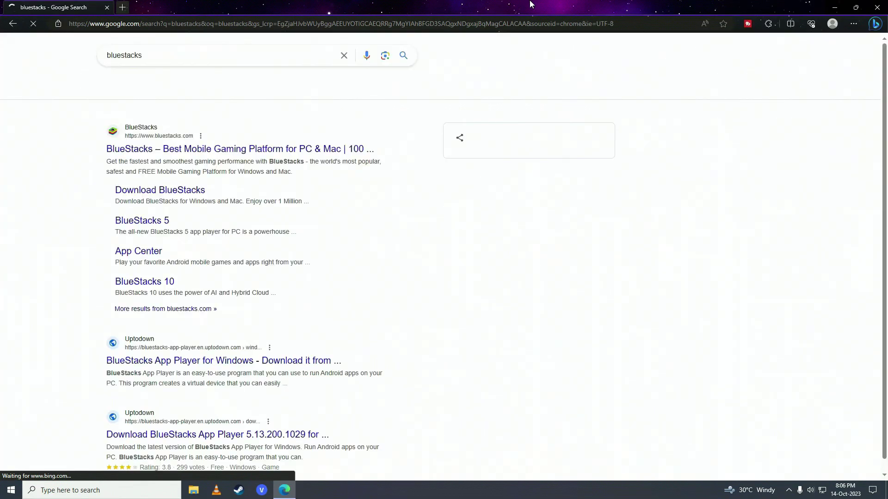
left_click(167, 148)
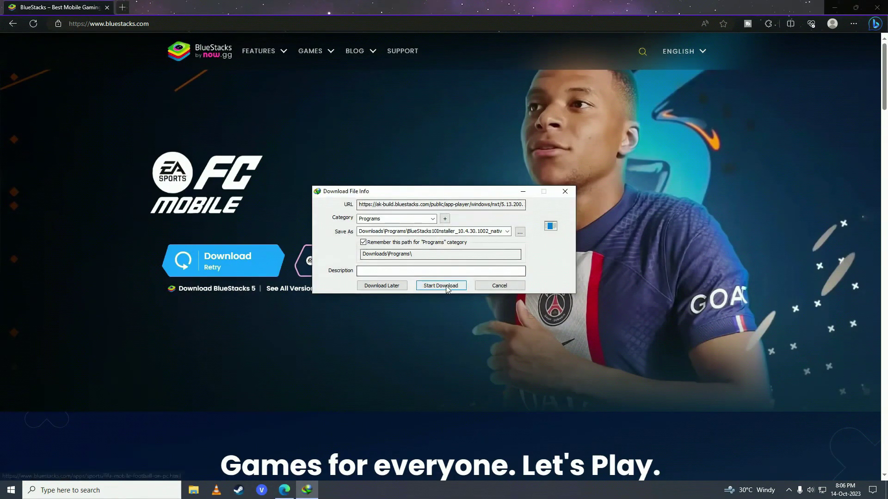
left_click(440, 286)
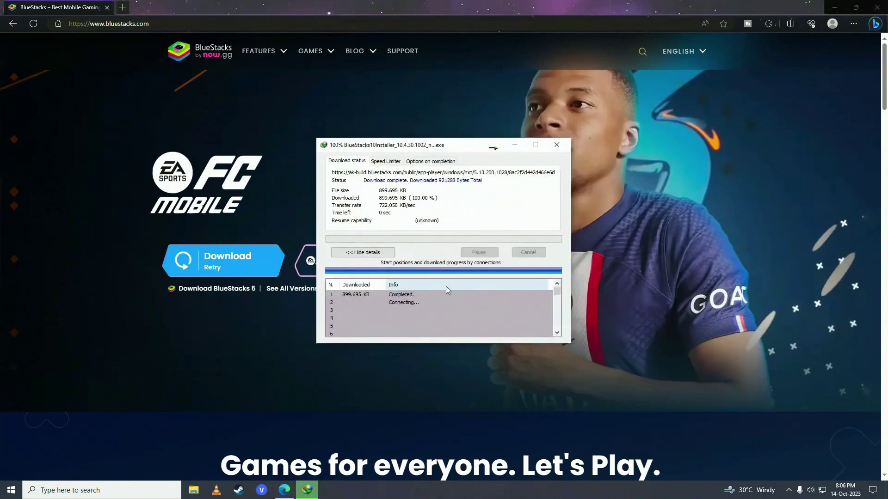
- Run the downloaded BlueStacks installer and start the installation with the data path C:\ProgramData\BlueStacks_nxt
left_click(364, 274)
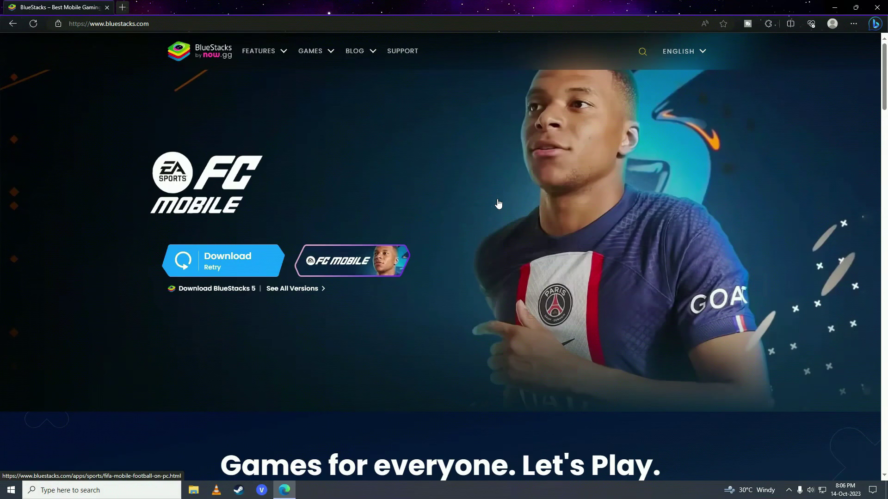
left_click(417, 313)
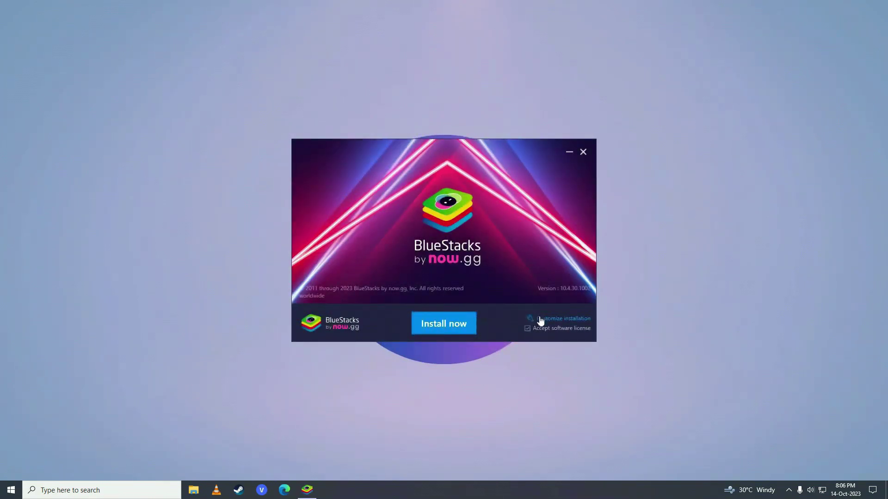
left_click(539, 318)
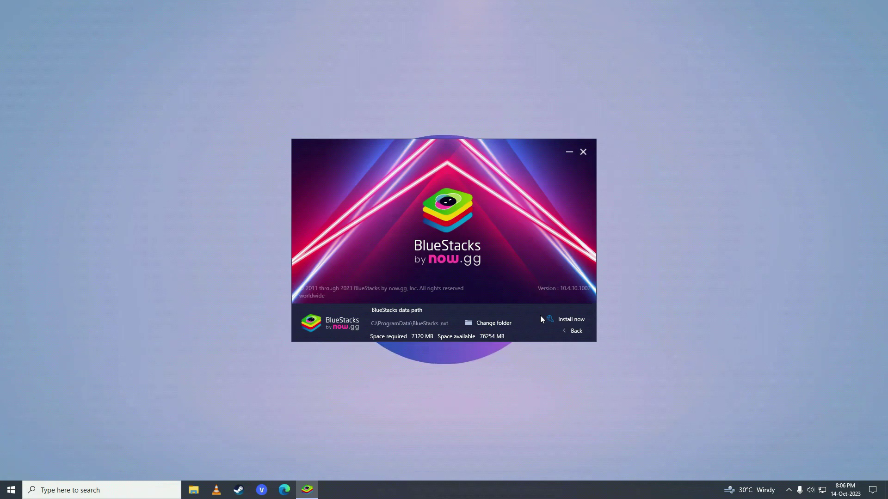
left_click(570, 320)
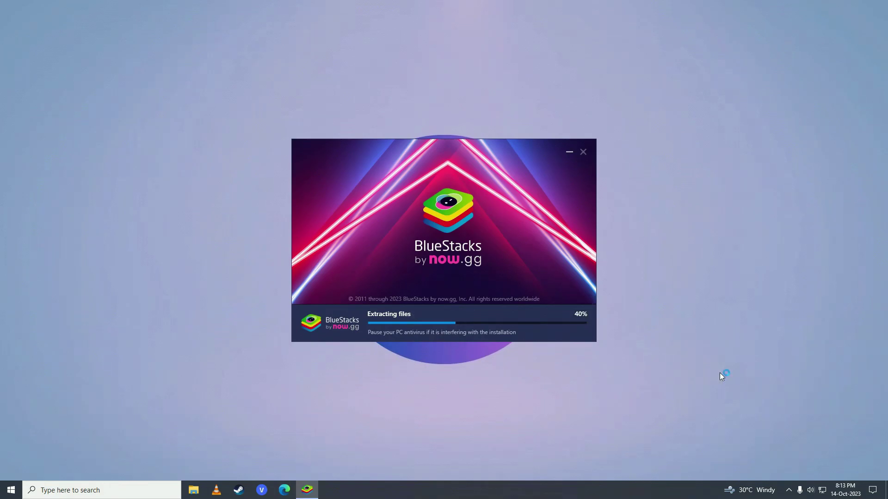
- Switch off Real-time protection in the Virus & threat protection settings of Windows Security
left_click(788, 490)
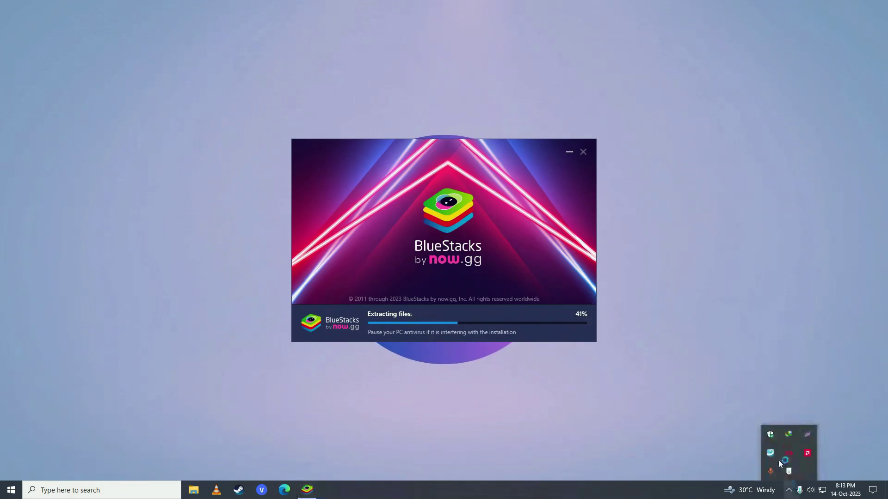
left_click(771, 435)
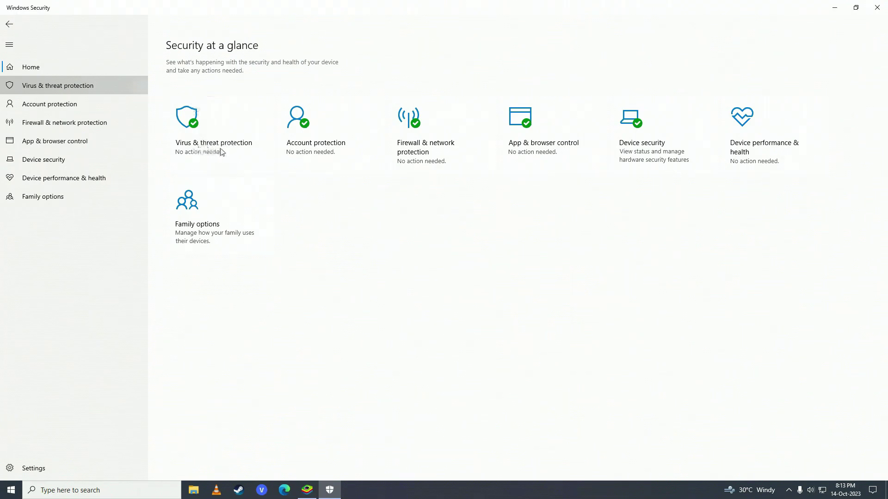
left_click(173, 153)
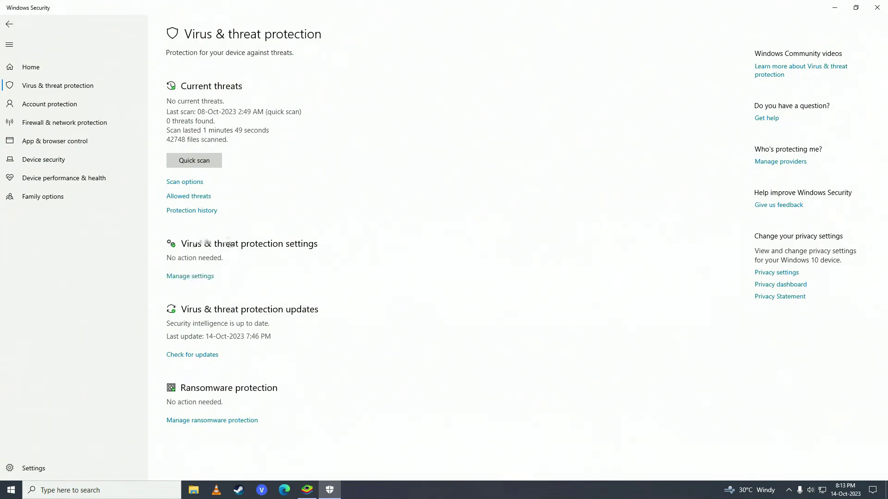
left_click(198, 276)
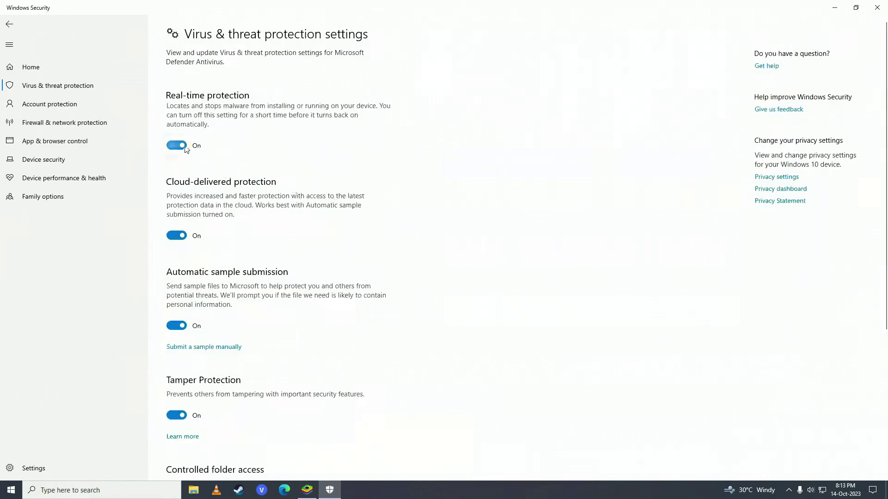
left_click(185, 147)
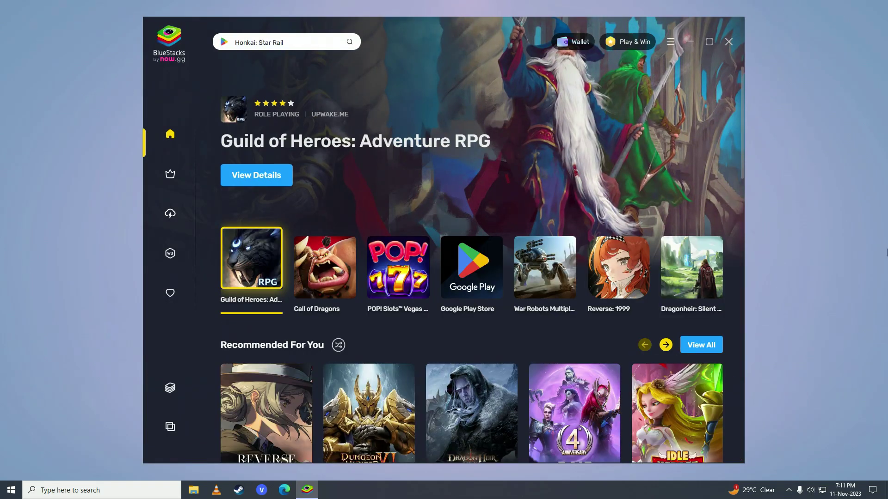
- Search BlueStacks for "faceapp" and install FaceApp: Perfect Face Editor from Google Play
left_click(297, 41)
type("faceapp")
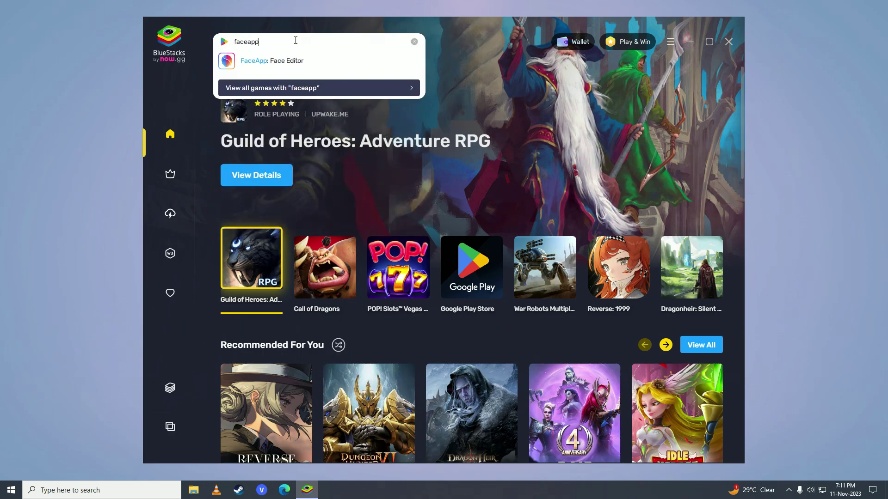
mouse_move(305, 69)
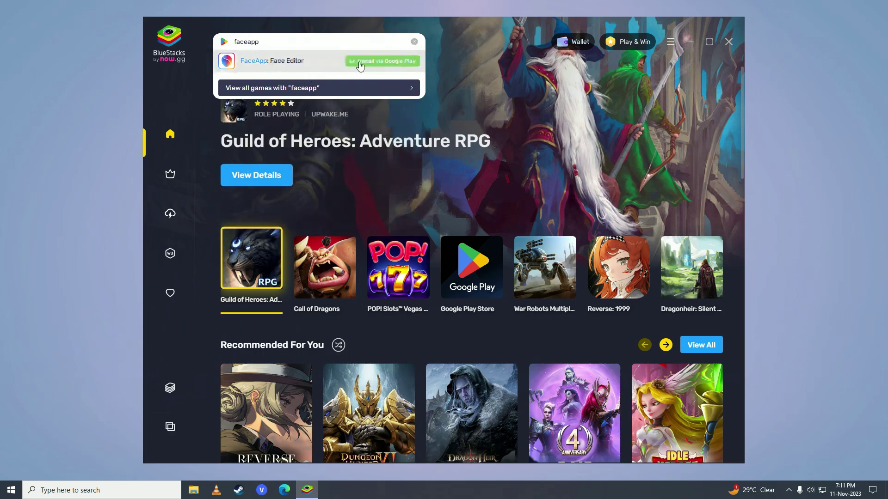
left_click(406, 65)
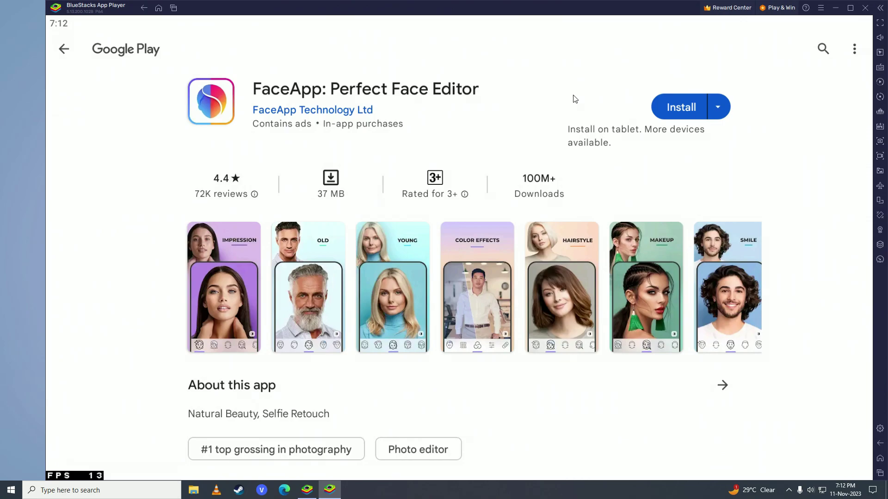
left_click(696, 108)
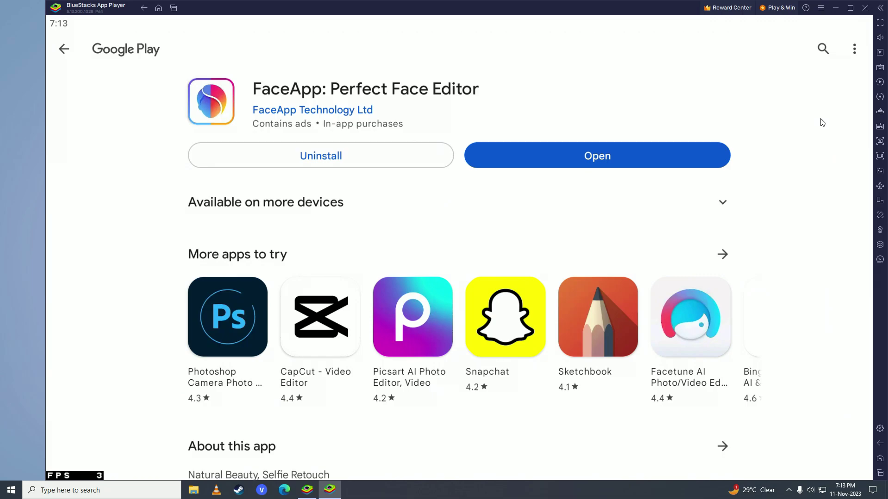
- Launch the installed FaceApp and go through its introduction screens
left_click(655, 156)
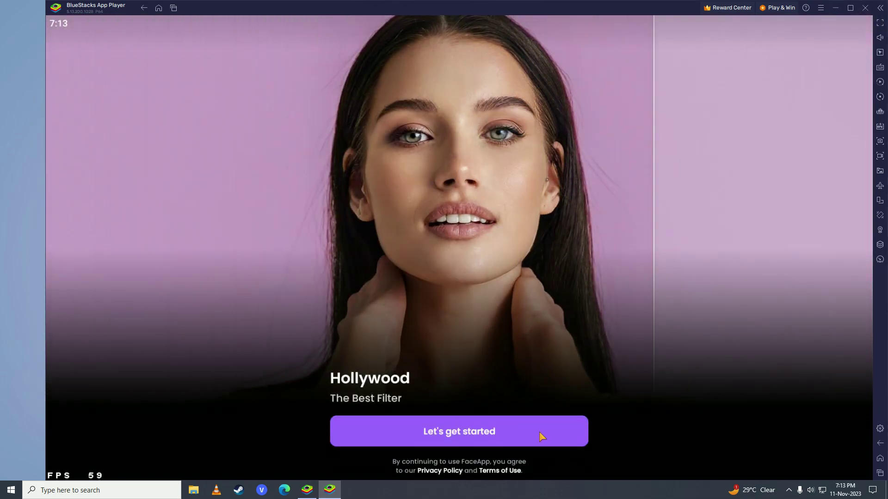
left_click(541, 436)
left_click(541, 436)
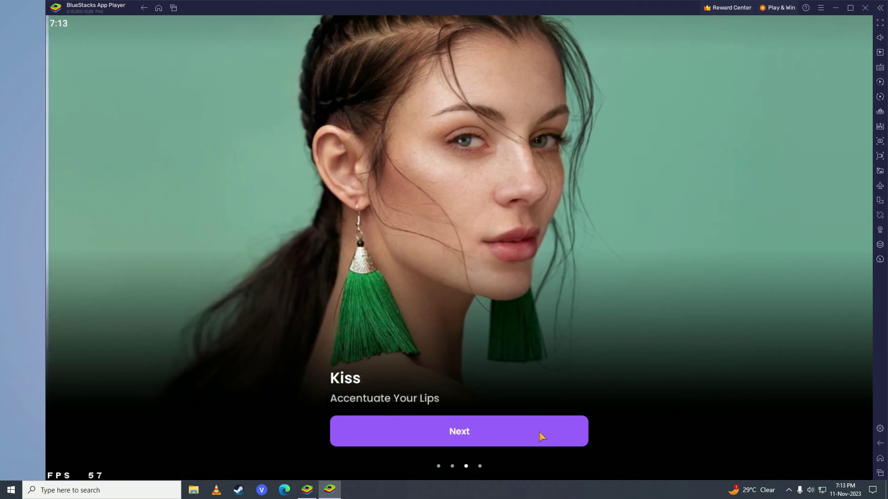
left_click(541, 436)
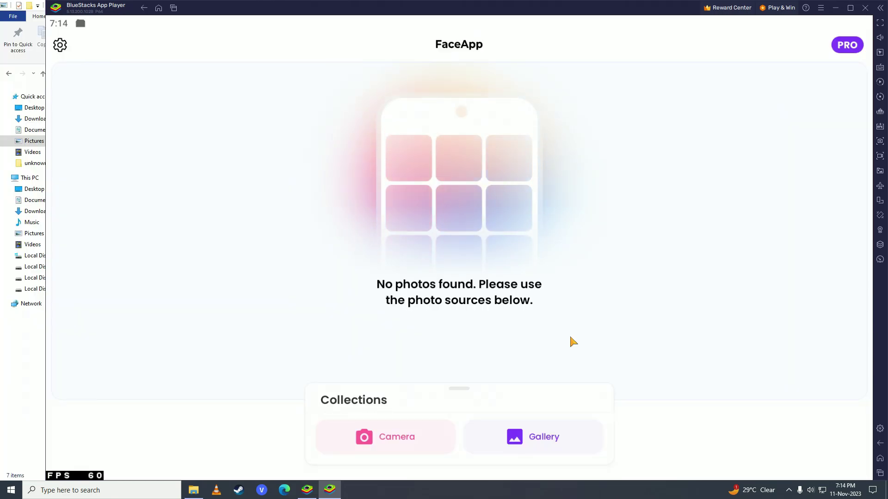
- Bring gettyimages-693134468.jpg from the Windows Pictures folder into the FaceApp gallery and open it for editing, agreeing to cloud photo processing
left_click(565, 439)
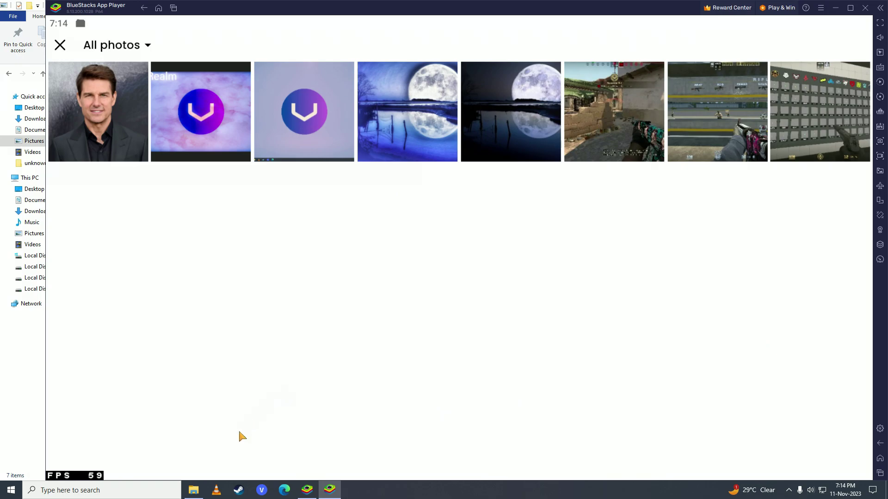
left_click(193, 490)
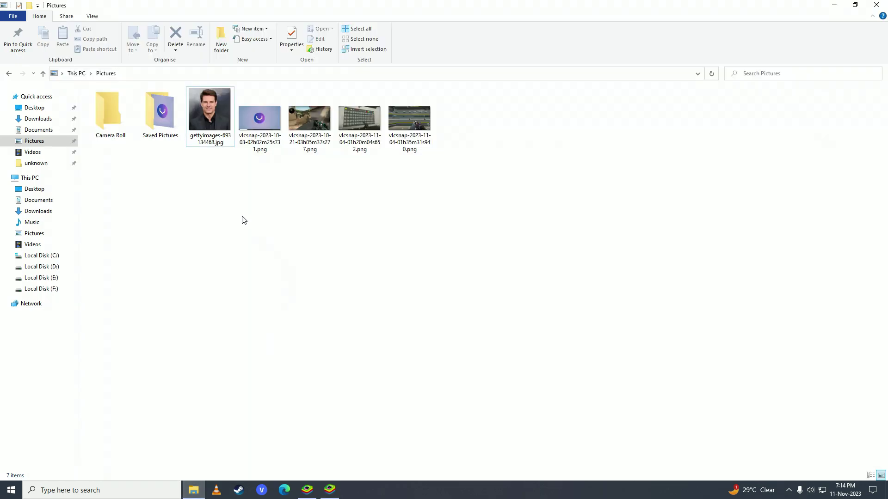
left_click_drag(221, 103, 401, 239)
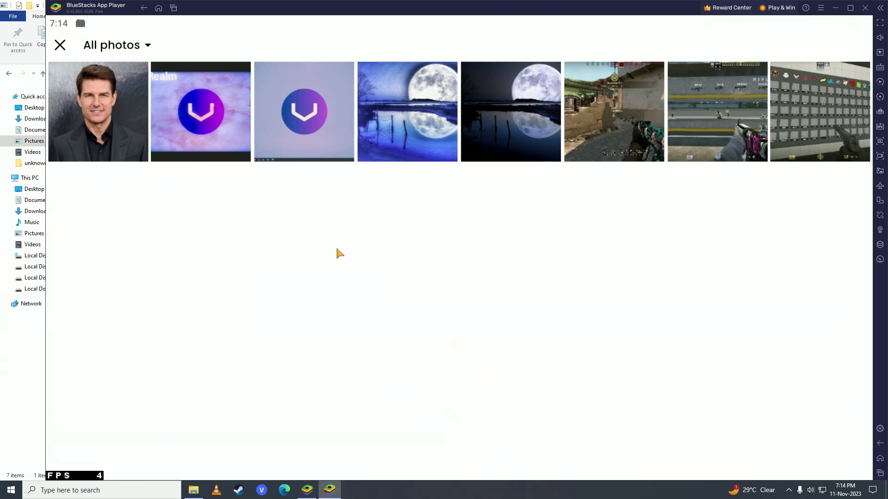
left_click(126, 133)
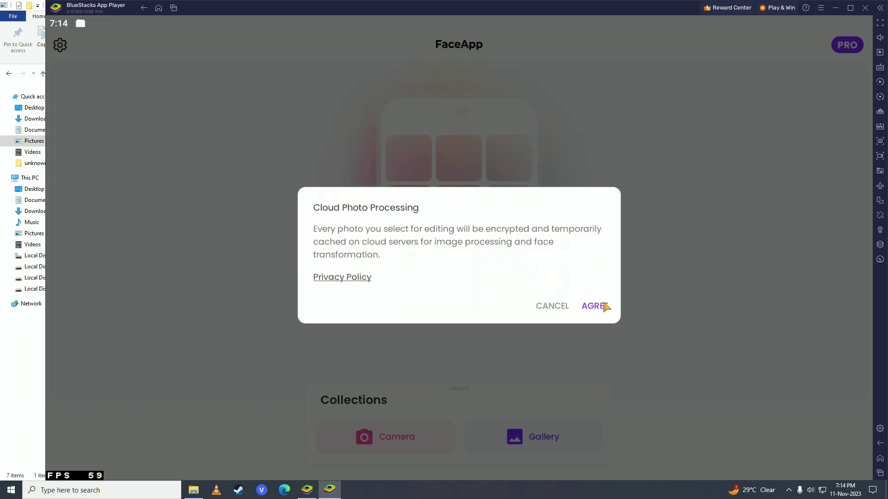
left_click(603, 307)
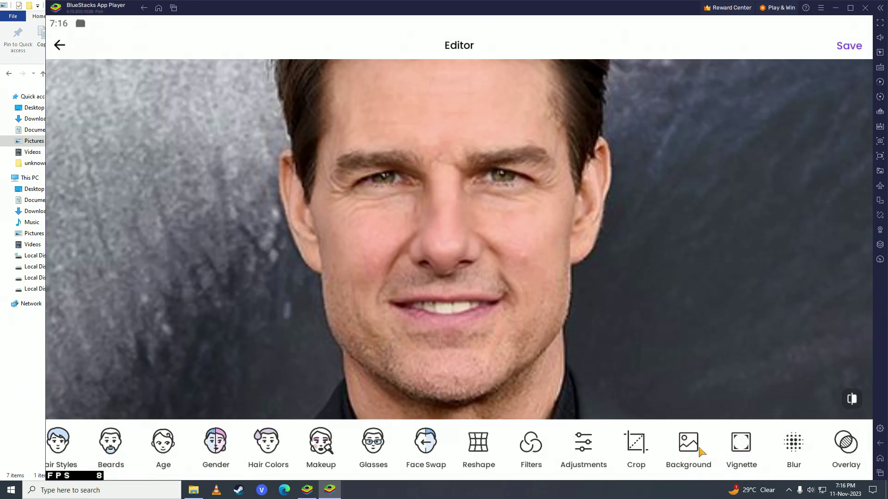
- Replace the portrait's background with Dreamscape, move its slider slightly above the middle, and apply it
left_click(681, 448)
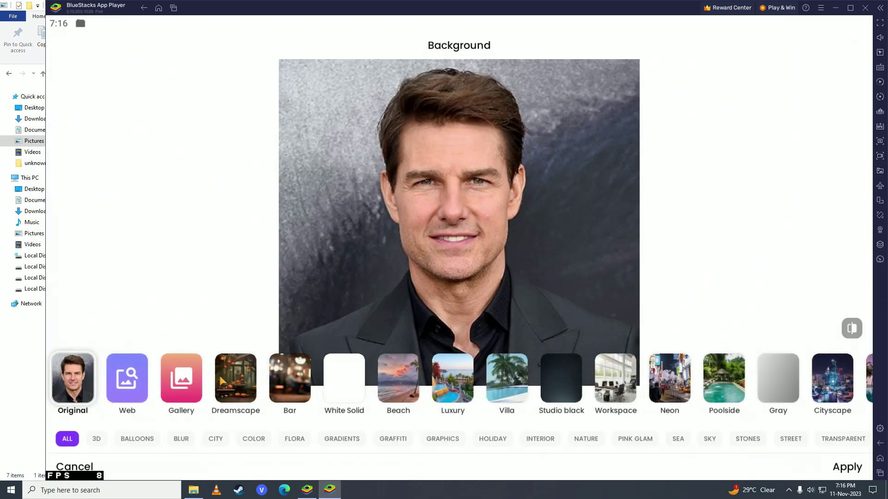
left_click(229, 373)
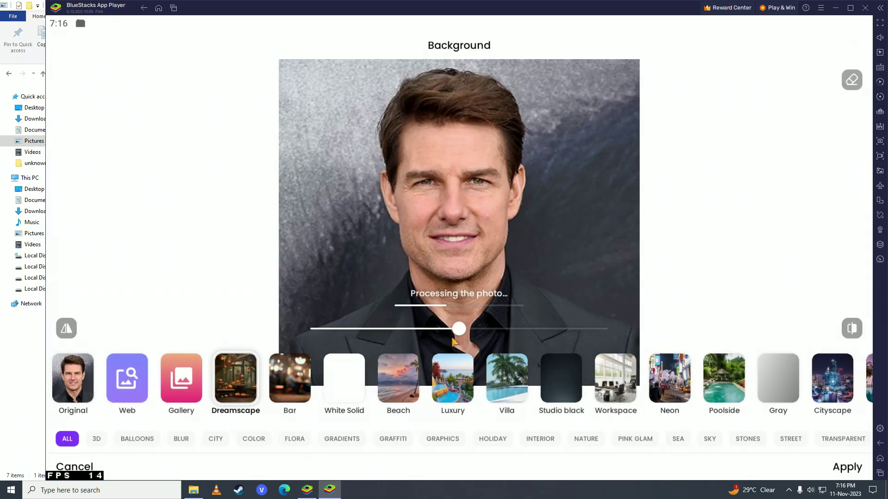
left_click_drag(458, 329, 486, 329)
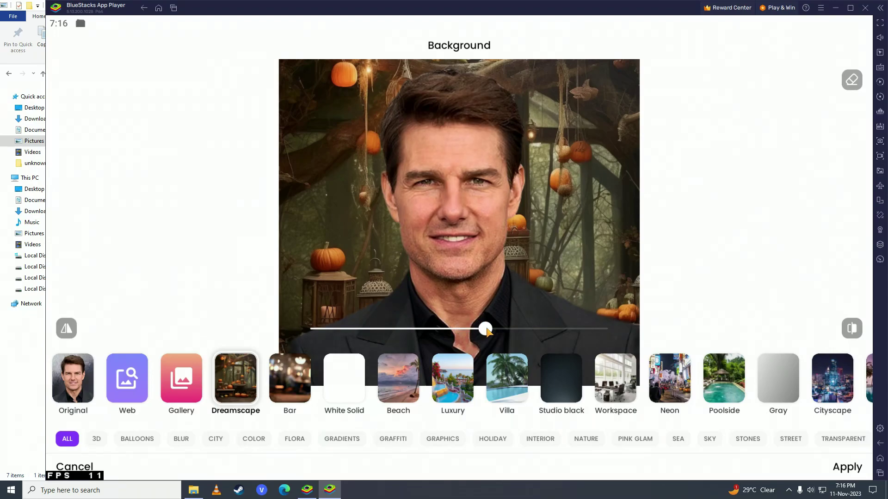
left_click(849, 468)
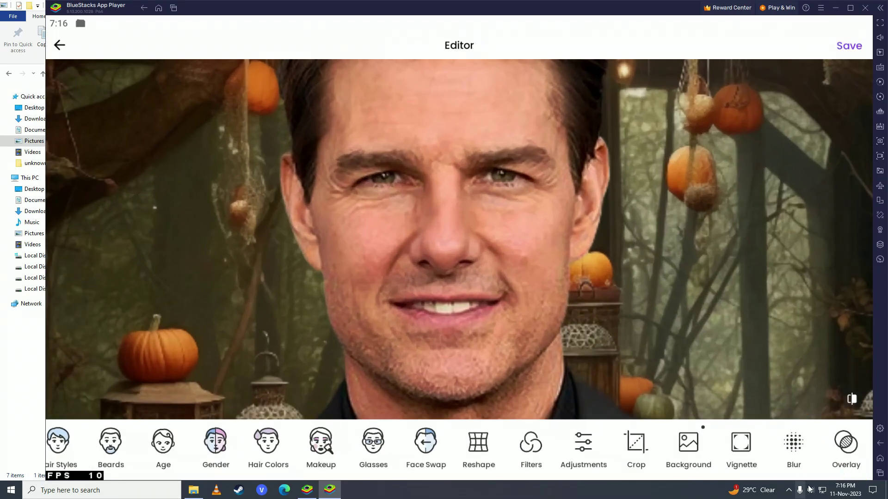
- Apply a Bokeh blur to the photo with a slightly increased strength
left_click(789, 445)
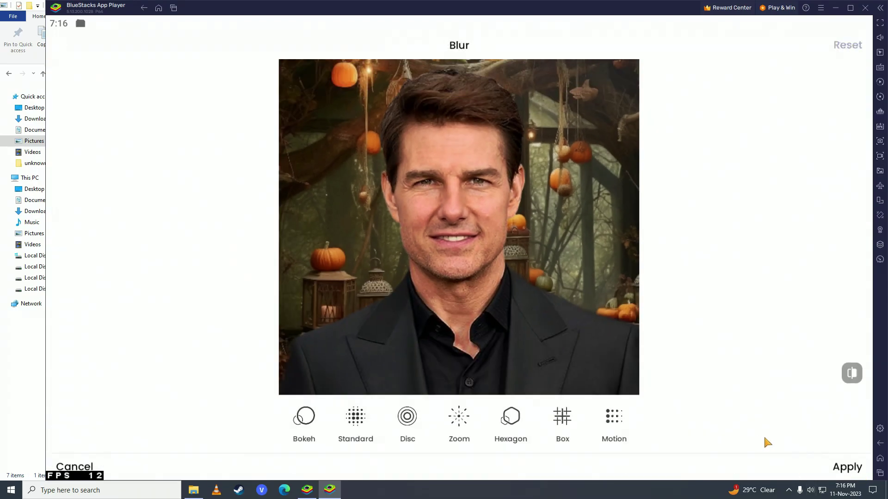
left_click(304, 417)
left_click_drag(447, 377, 489, 377)
left_click(846, 466)
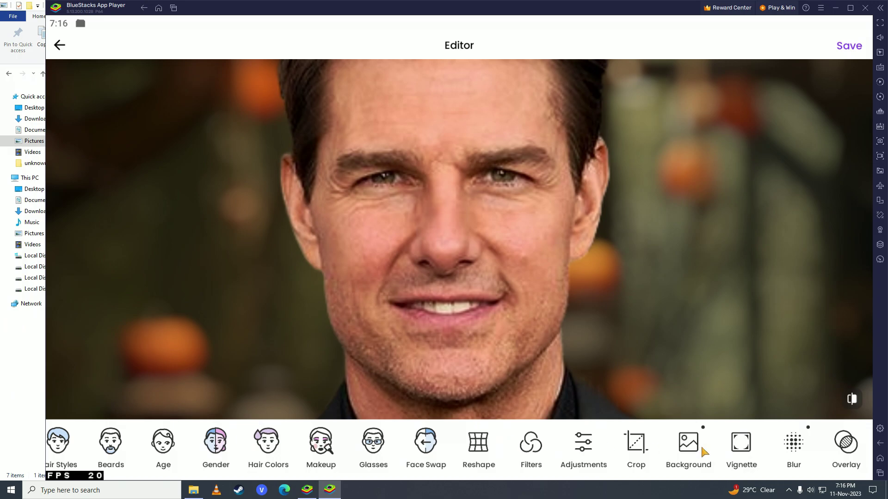
- Apply the Neon Smoke overlay to the photo at full strength
left_click(851, 453)
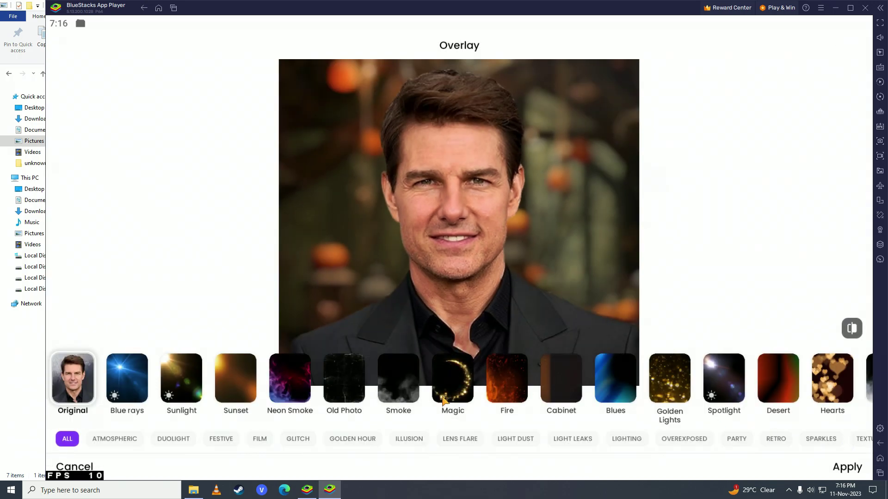
left_click(286, 376)
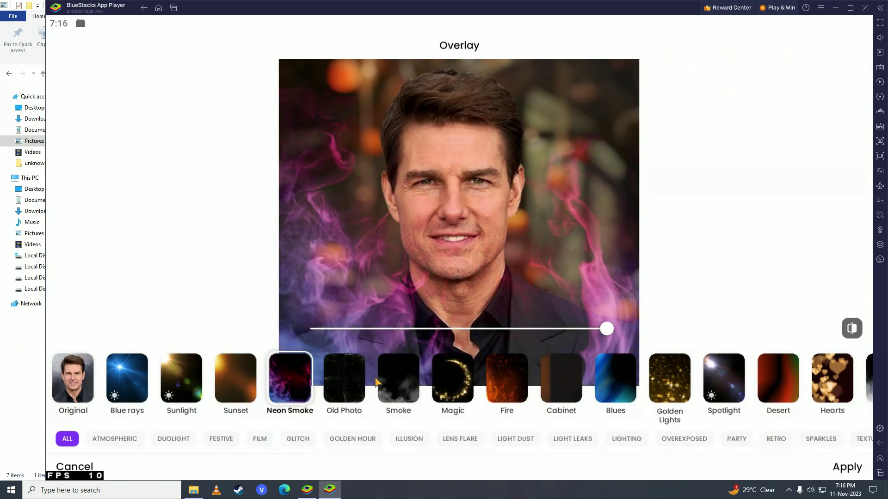
left_click(846, 467)
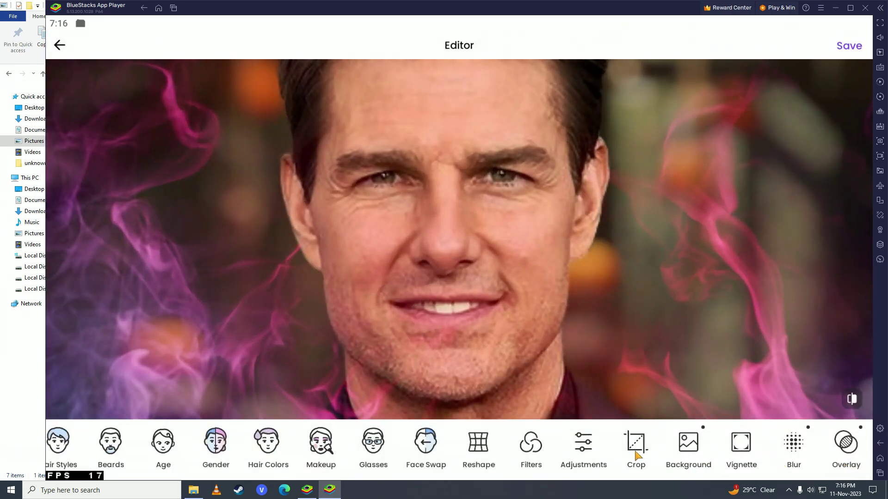
- Apply adjustments with a raised Enhance level and Highlights at 43, and compare the edited photo with the original
left_click(582, 444)
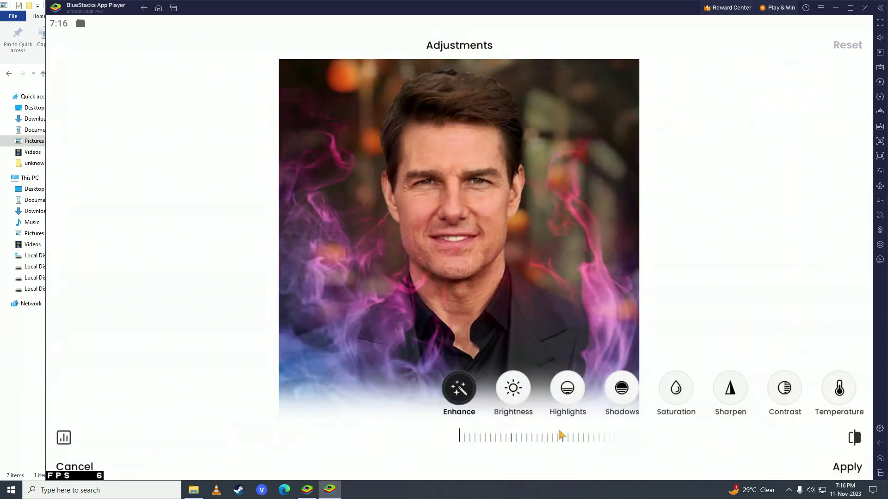
left_click_drag(590, 438, 497, 437)
left_click(567, 388)
left_click_drag(425, 440, 322, 441)
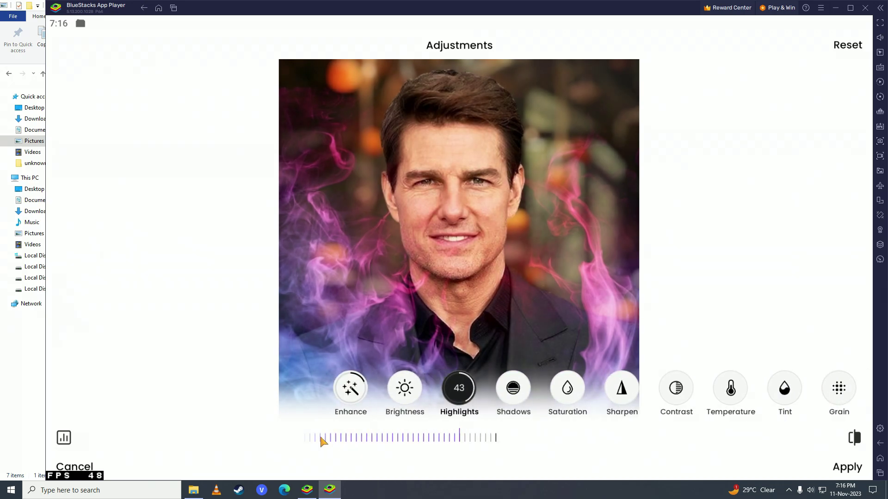
left_click(847, 467)
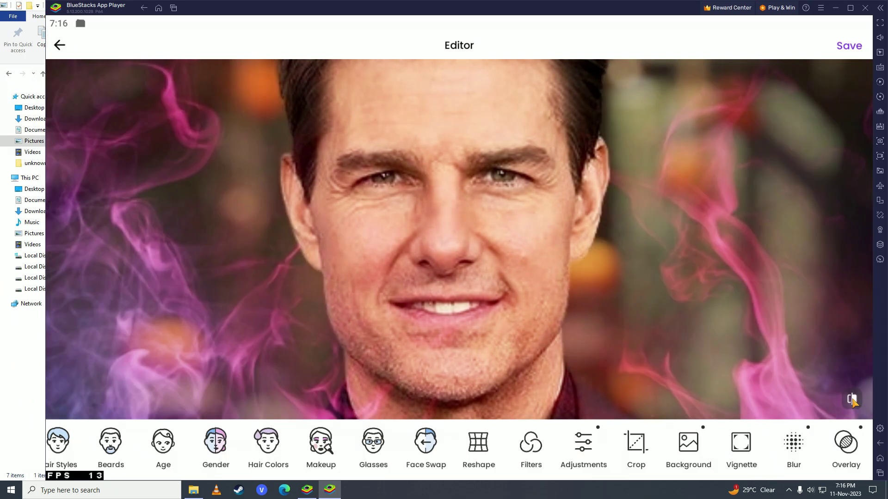
left_click_drag(852, 398, 852, 398)
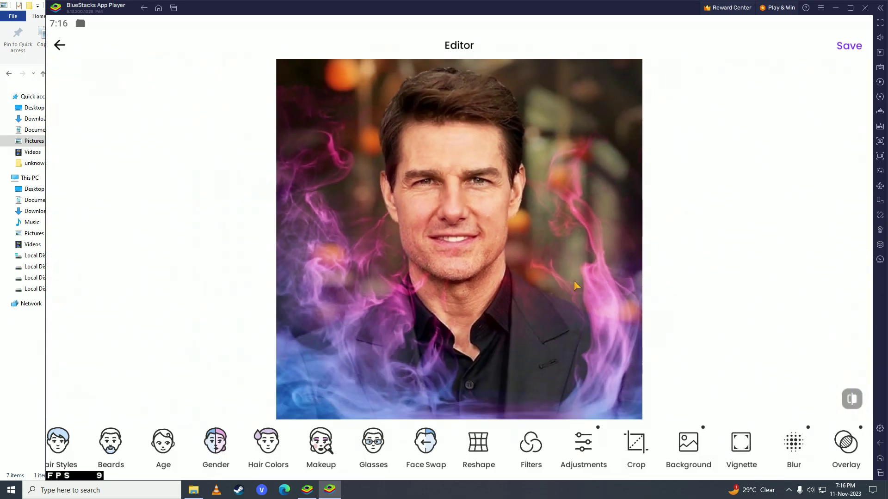
left_click_drag(854, 401, 854, 402)
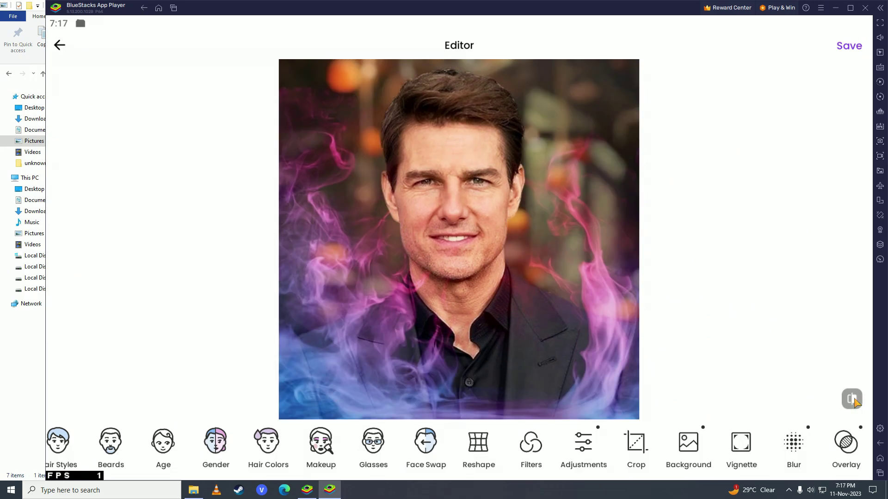